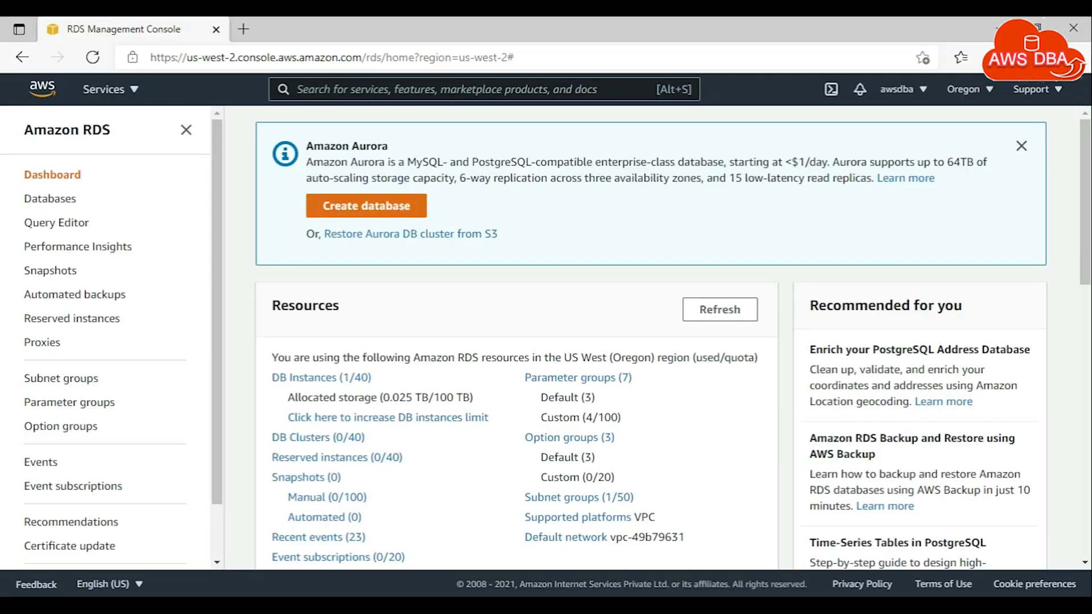
- Enable storage autoscaling for testdb with a 30 GiB maximum storage threshold in the Modify form
{"action": "left_click", "coordinate": [67, 203]}
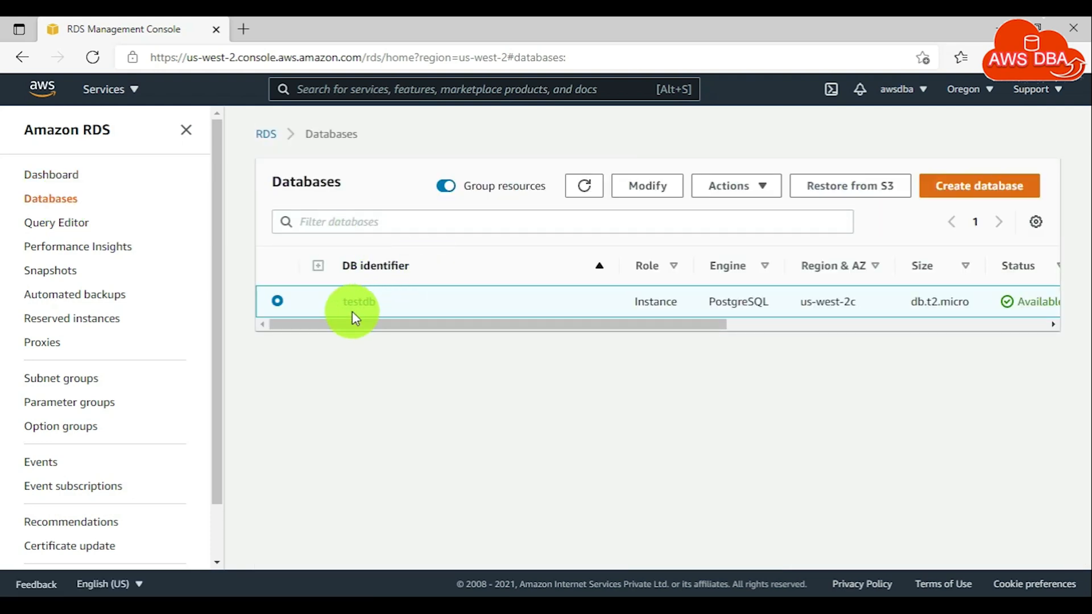
{"action": "left_click", "coordinate": [356, 302]}
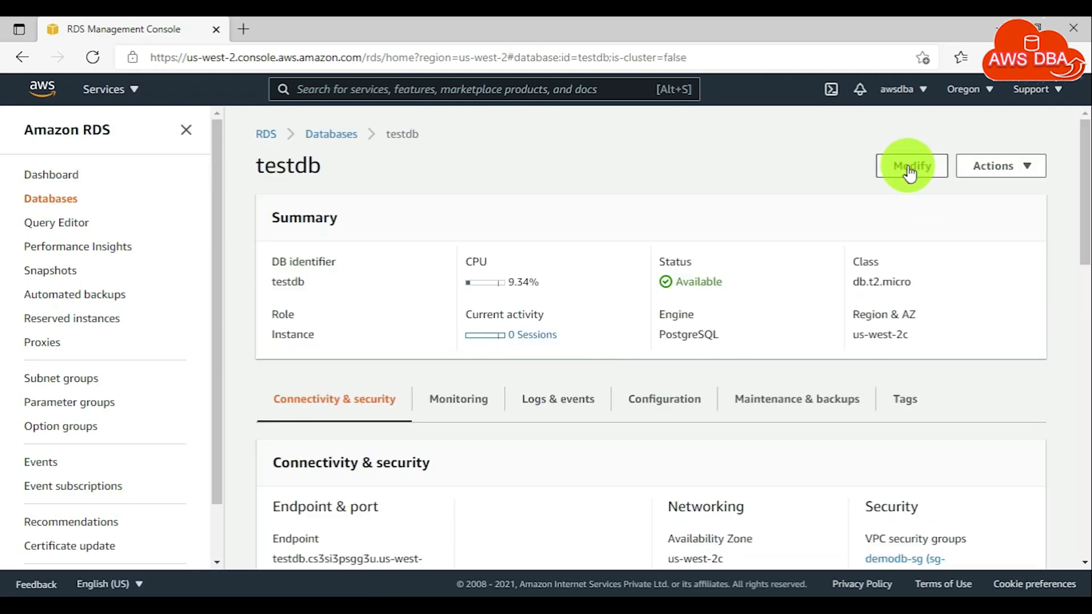
{"action": "left_click", "coordinate": [909, 172]}
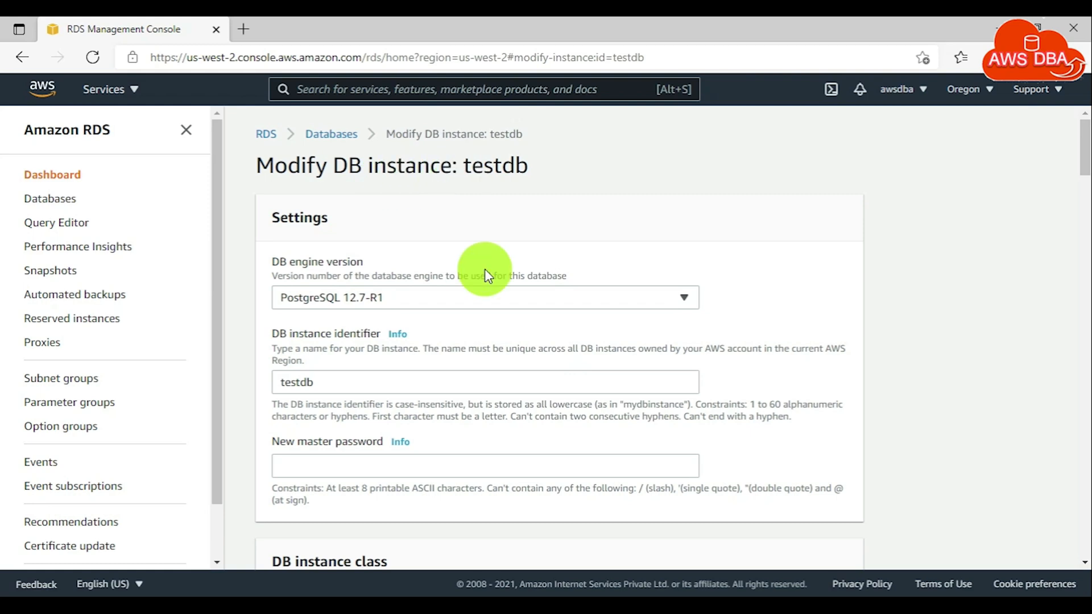
{"action": "scroll", "coordinate": [485, 269], "scroll_direction": "down", "scroll_amount": 5}
{"action": "scroll", "coordinate": [484, 269], "scroll_direction": "down", "scroll_amount": 4}
{"action": "scroll", "coordinate": [327, 271], "scroll_direction": "down", "scroll_amount": 4}
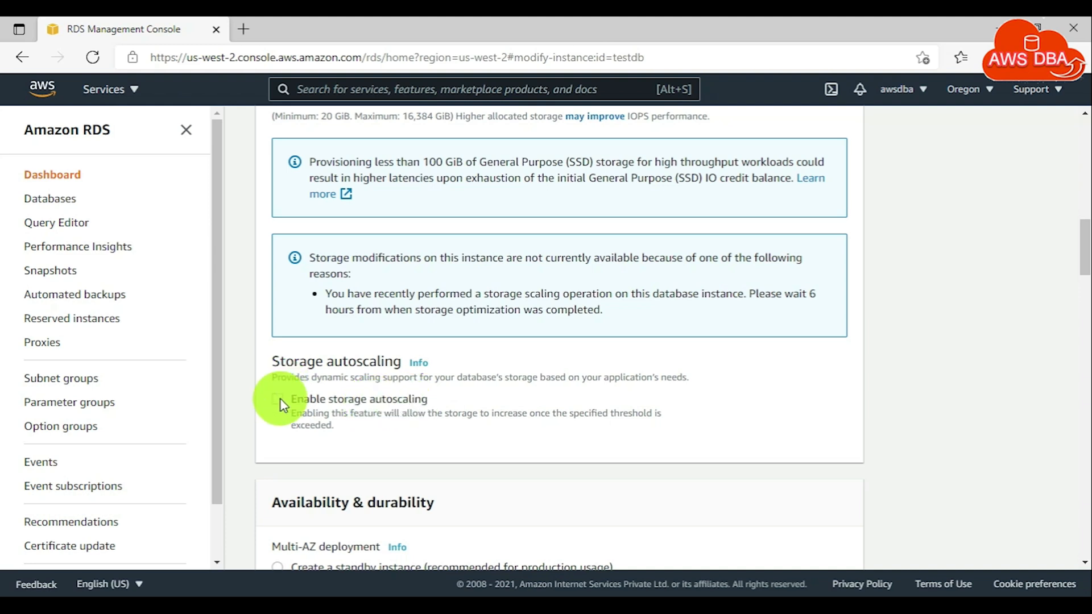
{"action": "left_click", "coordinate": [279, 399]}
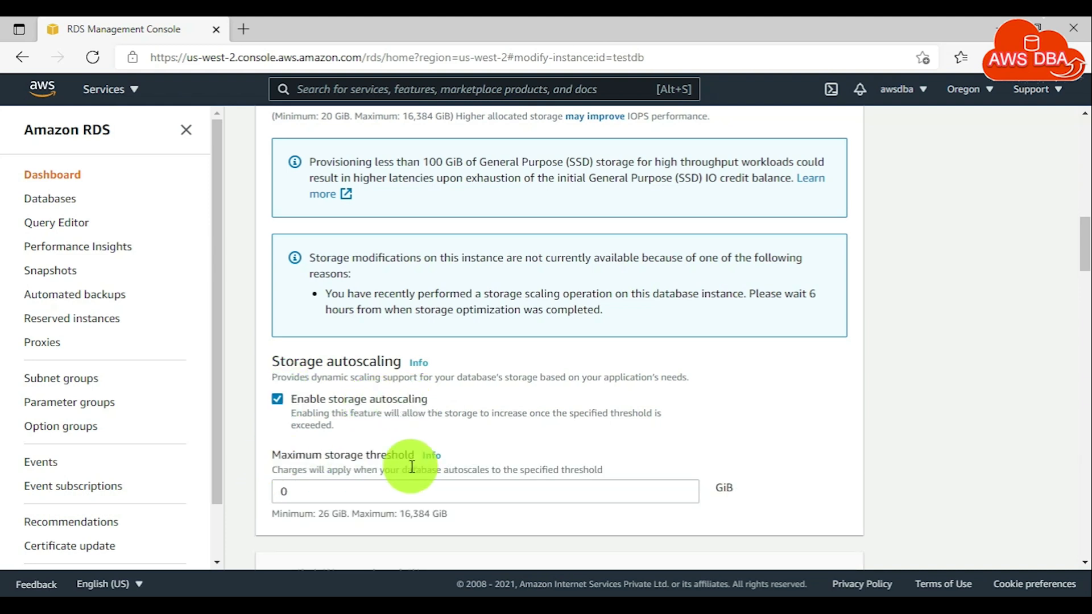
{"action": "left_click", "coordinate": [324, 491]}
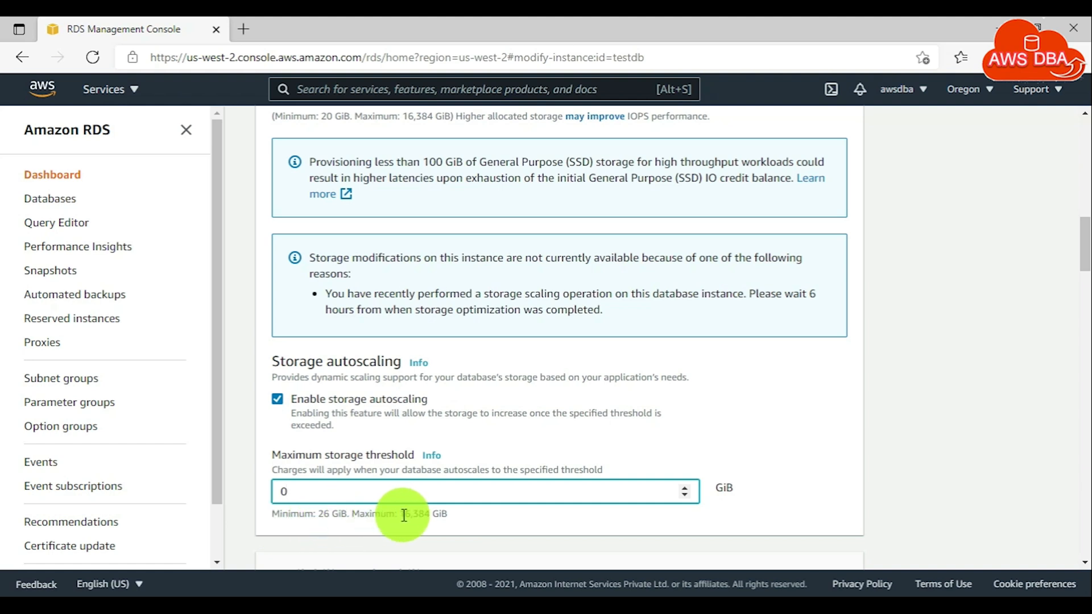
{"action": "type", "text": "3"}
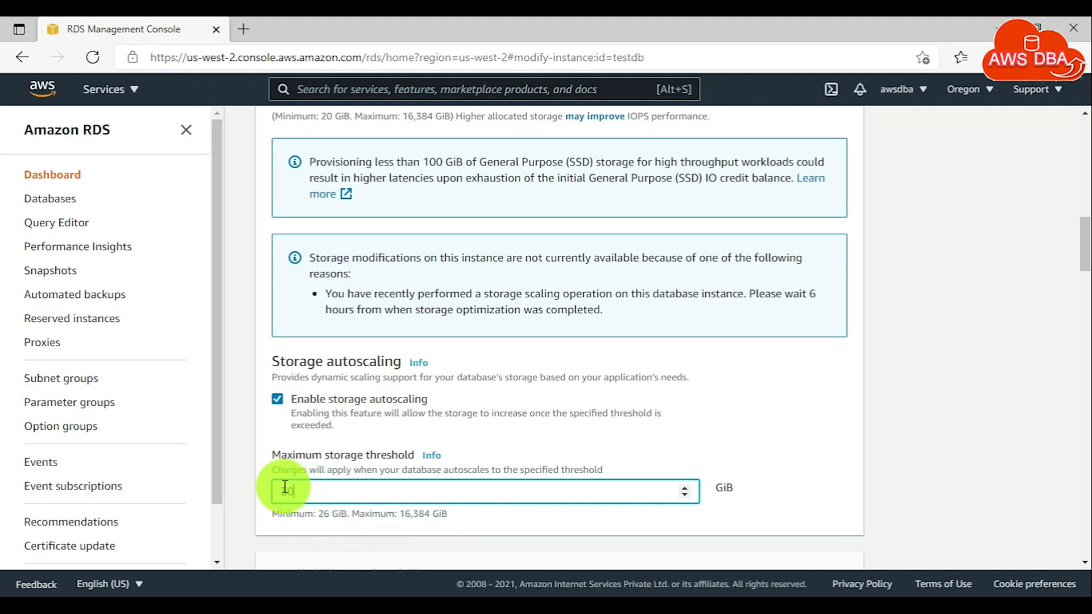
{"action": "type", "text": "0"}
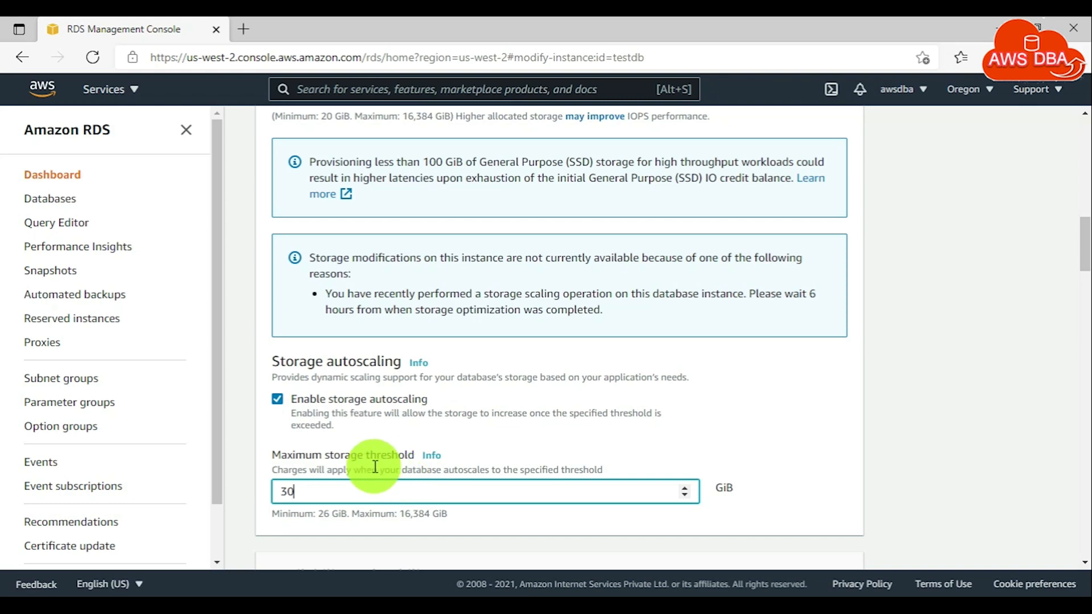
{"action": "scroll", "coordinate": [772, 418], "scroll_direction": "down", "scroll_amount": 3}
{"action": "scroll", "coordinate": [771, 419], "scroll_direction": "down", "scroll_amount": 5}
{"action": "scroll", "coordinate": [772, 418], "scroll_direction": "down", "scroll_amount": 5}
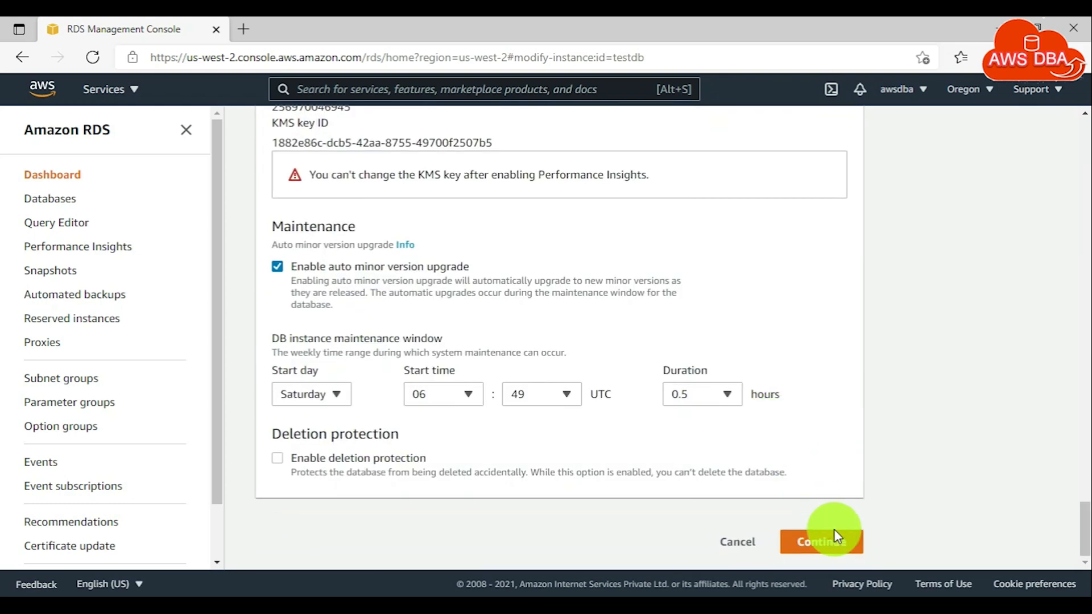
- Submit the testdb autoscaling change with Apply immediately selected
{"action": "left_click", "coordinate": [833, 536]}
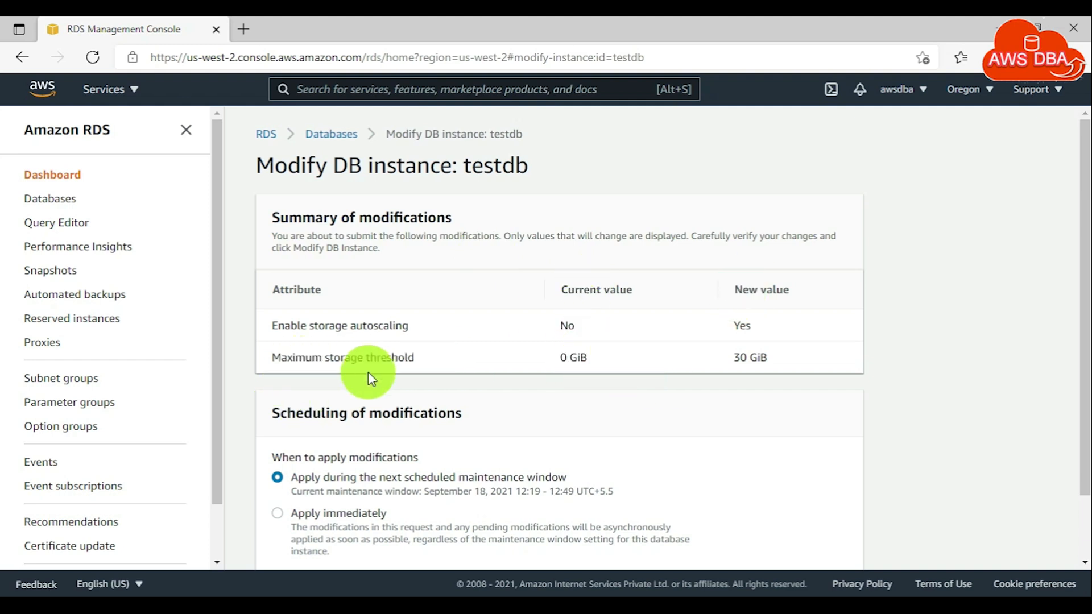
{"action": "scroll", "coordinate": [463, 362], "scroll_direction": "down", "scroll_amount": 1}
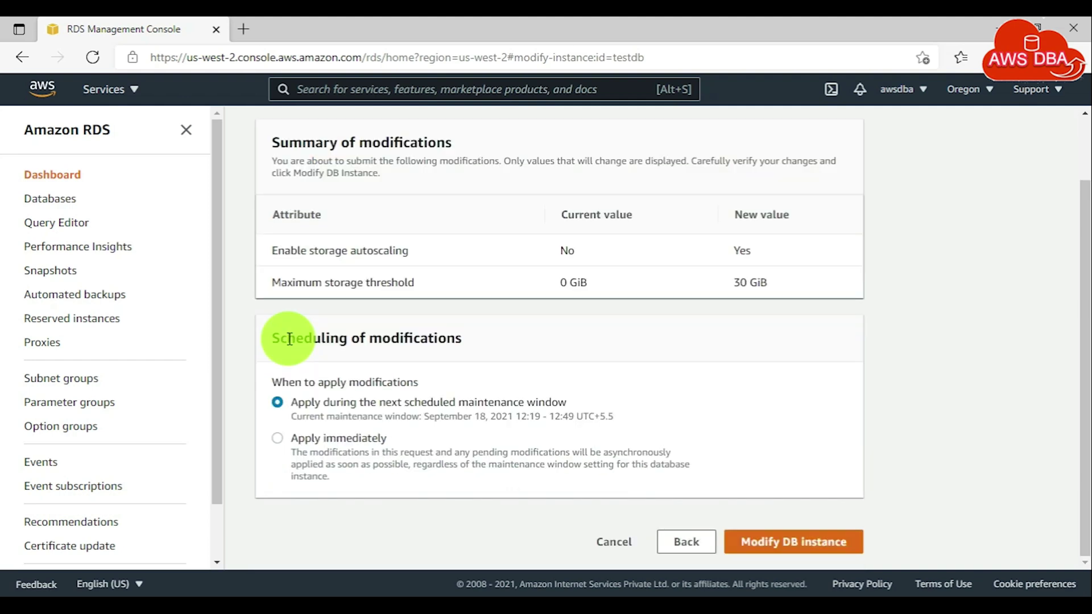
{"action": "left_click", "coordinate": [279, 441]}
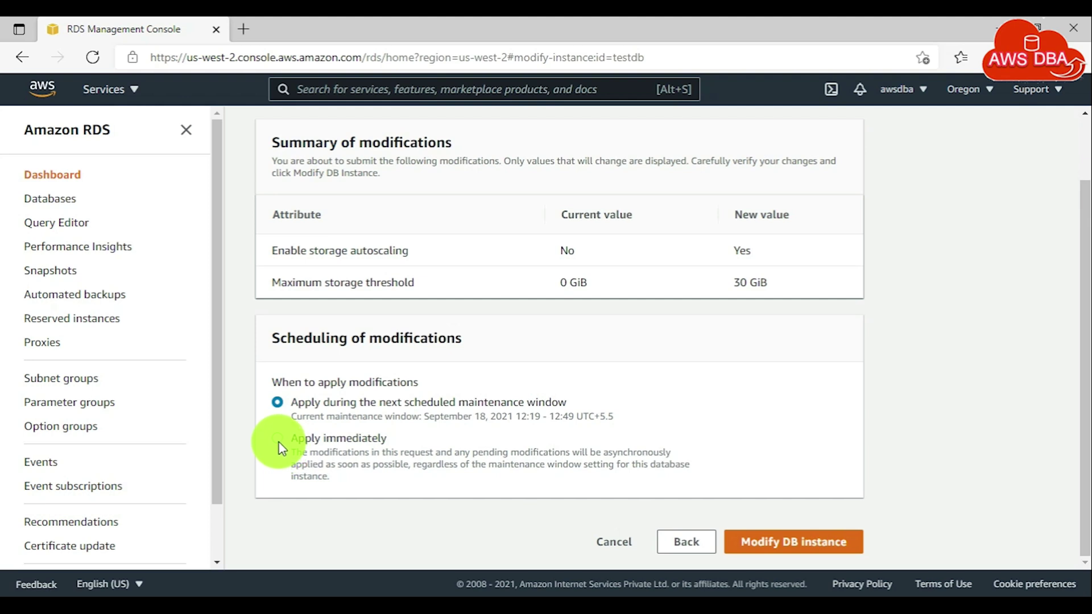
{"action": "left_click", "coordinate": [800, 543]}
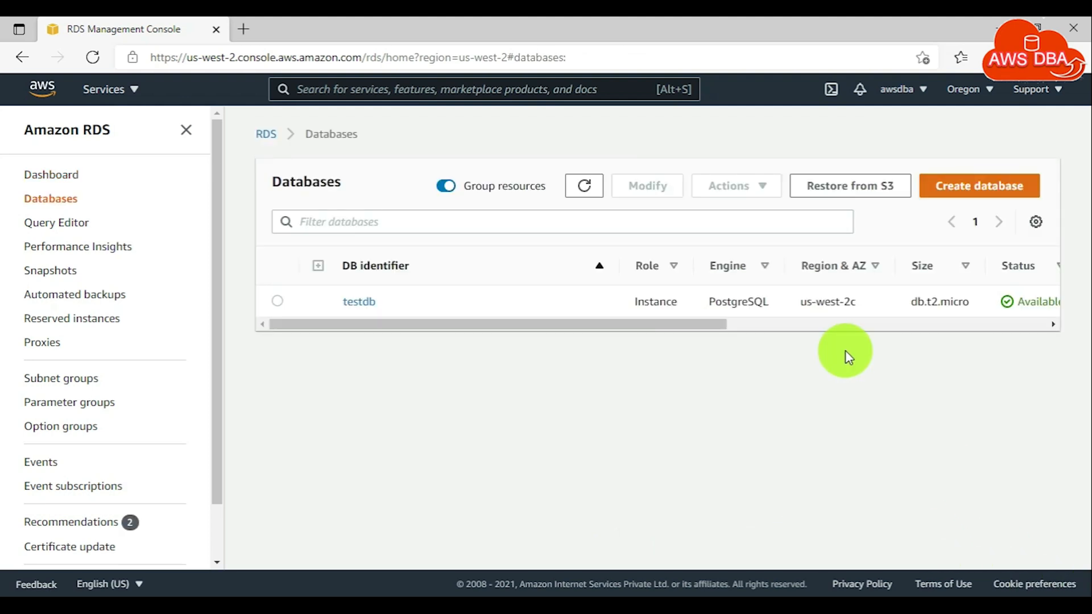
- Confirm testdb's Configuration shows storage autoscaling Enabled at 30 GiB
{"action": "left_click", "coordinate": [358, 301]}
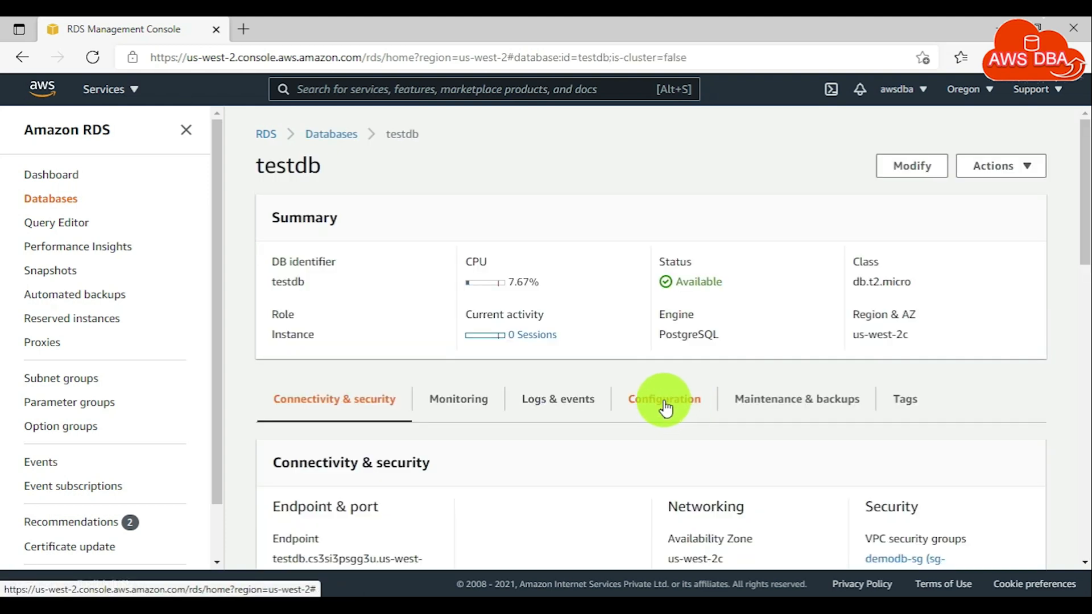
{"action": "left_click", "coordinate": [663, 399]}
{"action": "scroll", "coordinate": [734, 439], "scroll_direction": "down", "scroll_amount": 3}
{"action": "scroll", "coordinate": [734, 440], "scroll_direction": "down", "scroll_amount": 3}
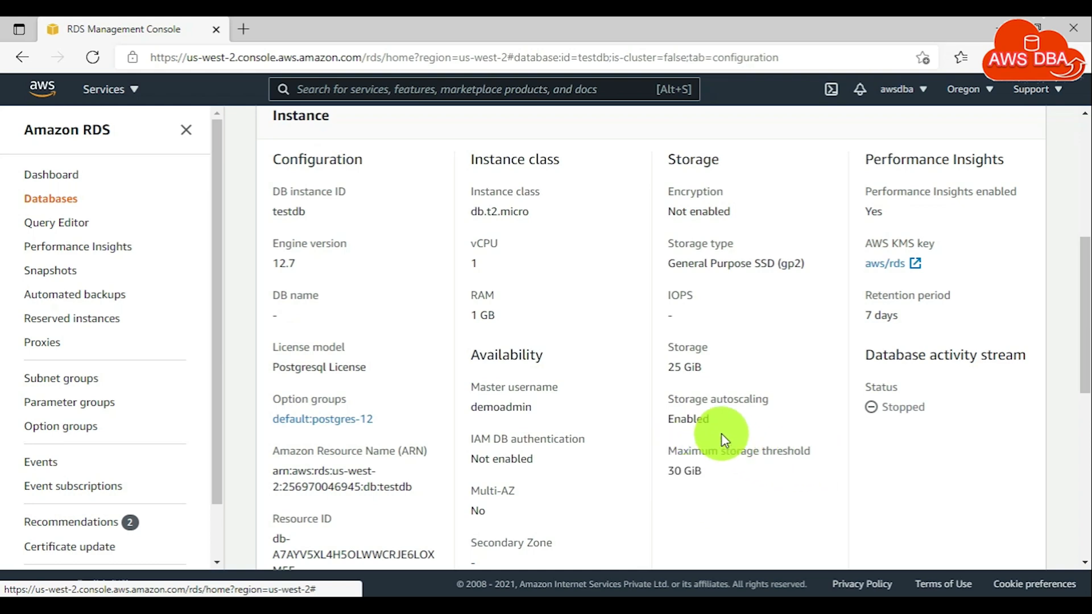
- Turn off storage autoscaling for testdb in the Modify form
{"action": "left_click", "coordinate": [51, 174]}
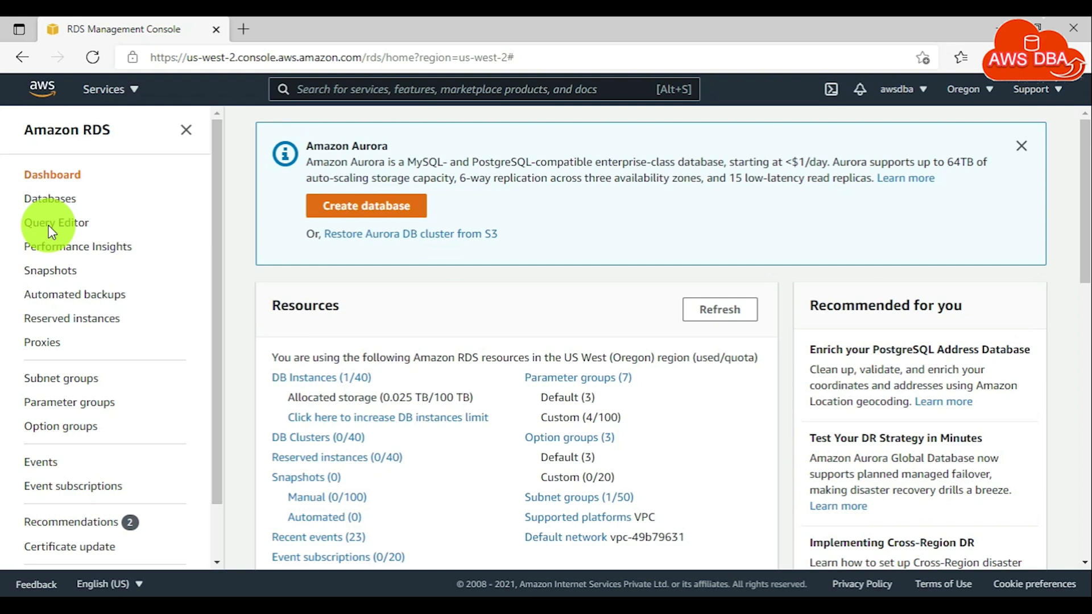
{"action": "left_click", "coordinate": [50, 197]}
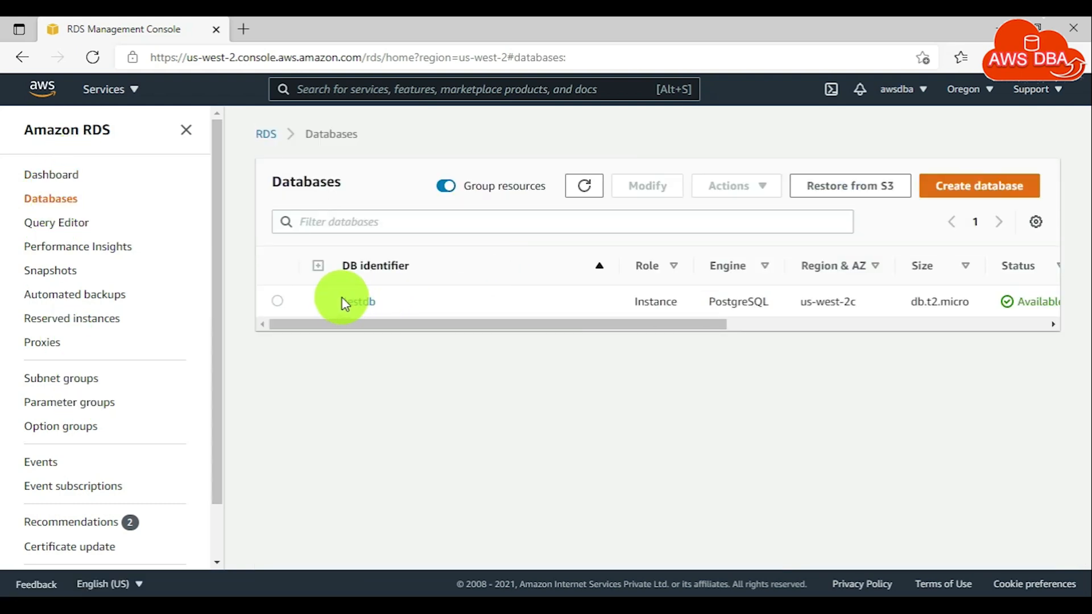
{"action": "left_click", "coordinate": [358, 301]}
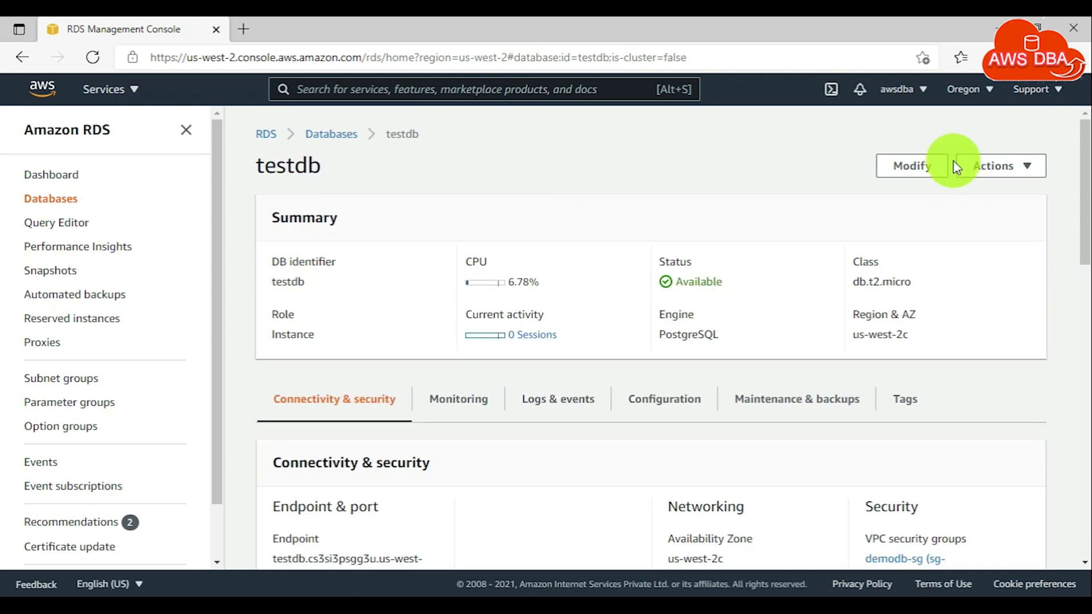
{"action": "left_click", "coordinate": [911, 166]}
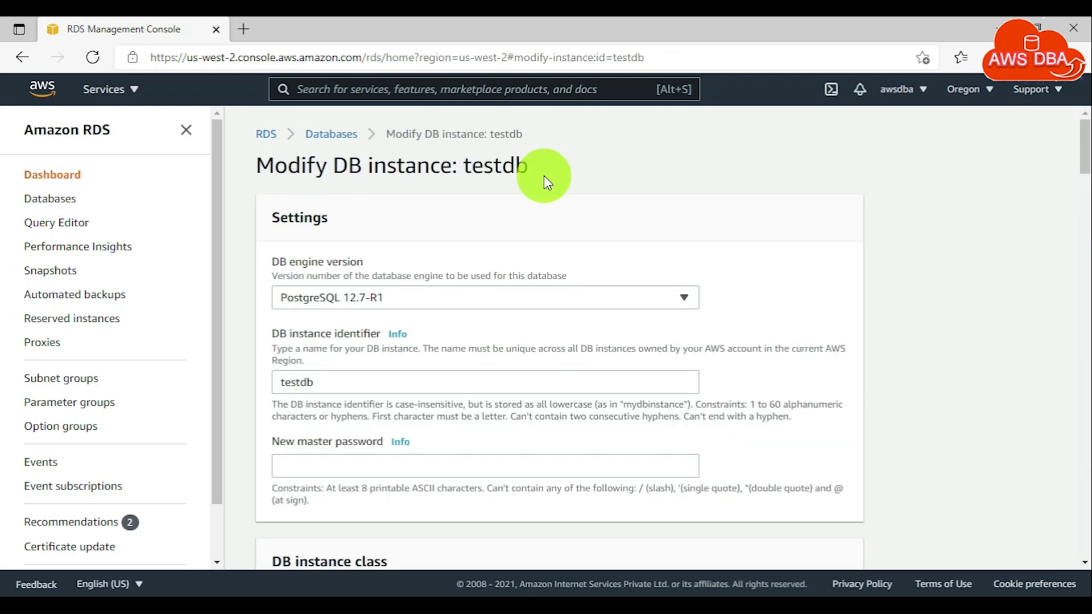
{"action": "scroll", "coordinate": [563, 255], "scroll_direction": "down", "scroll_amount": 3}
{"action": "scroll", "coordinate": [563, 254], "scroll_direction": "down", "scroll_amount": 3}
{"action": "scroll", "coordinate": [563, 255], "scroll_direction": "down", "scroll_amount": 1}
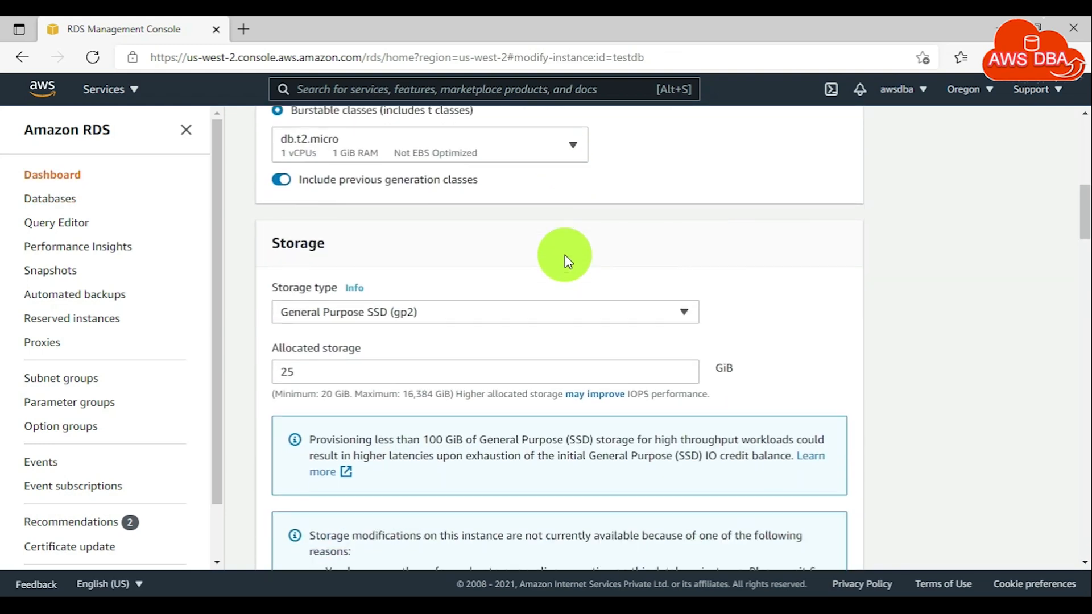
{"action": "scroll", "coordinate": [341, 265], "scroll_direction": "down", "scroll_amount": 3}
{"action": "left_click", "coordinate": [279, 400]}
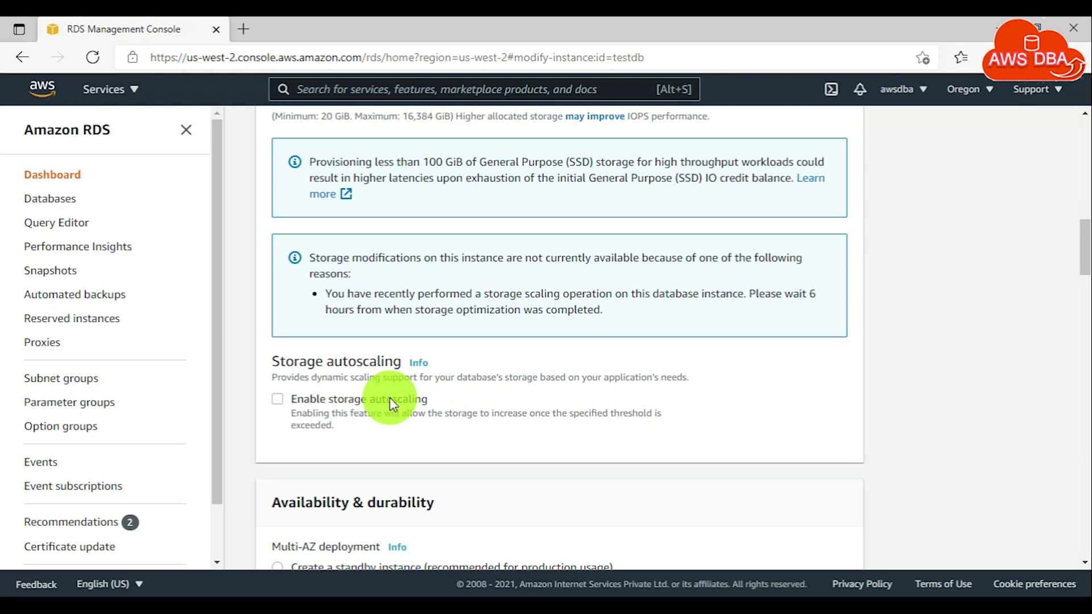
{"action": "scroll", "coordinate": [390, 398], "scroll_direction": "down", "scroll_amount": 10}
- Submit the autoscaling-disable change with Apply immediately selected
{"action": "left_click", "coordinate": [821, 542]}
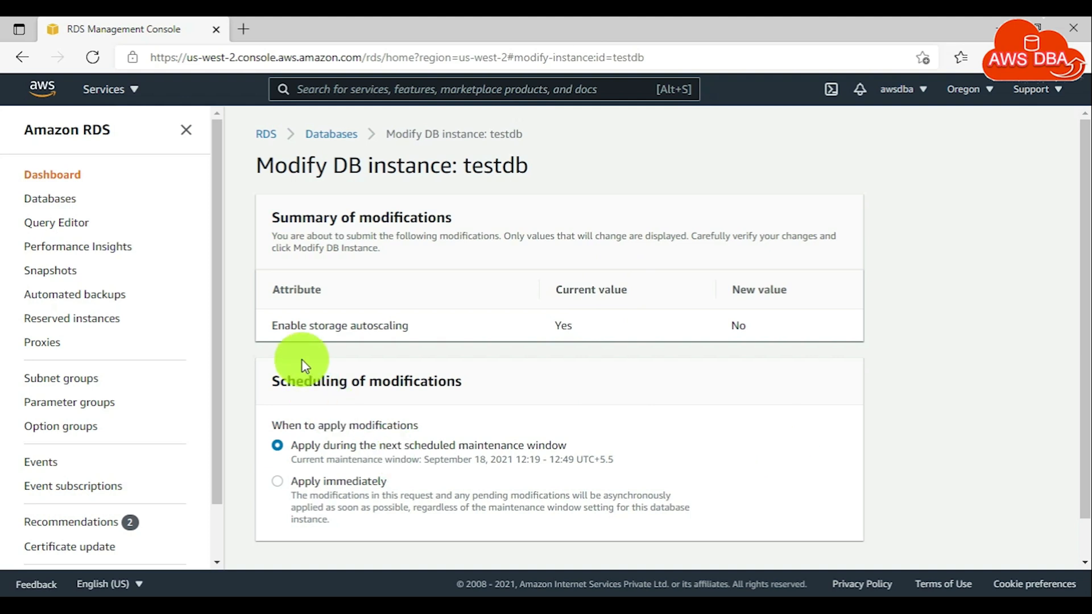
{"action": "left_click", "coordinate": [277, 481]}
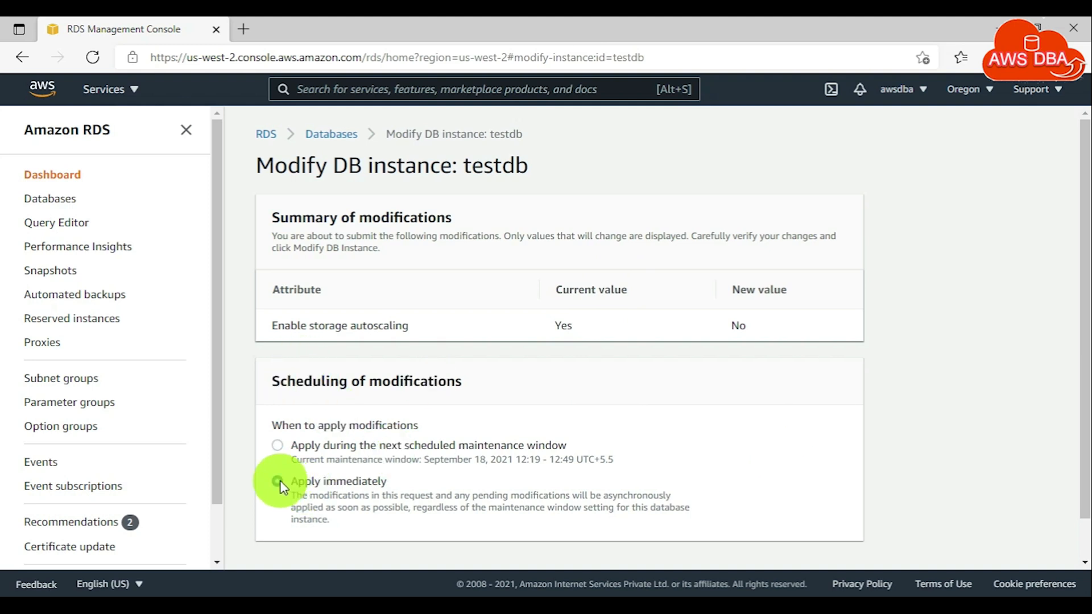
{"action": "scroll", "coordinate": [513, 427], "scroll_direction": "down", "scroll_amount": 2}
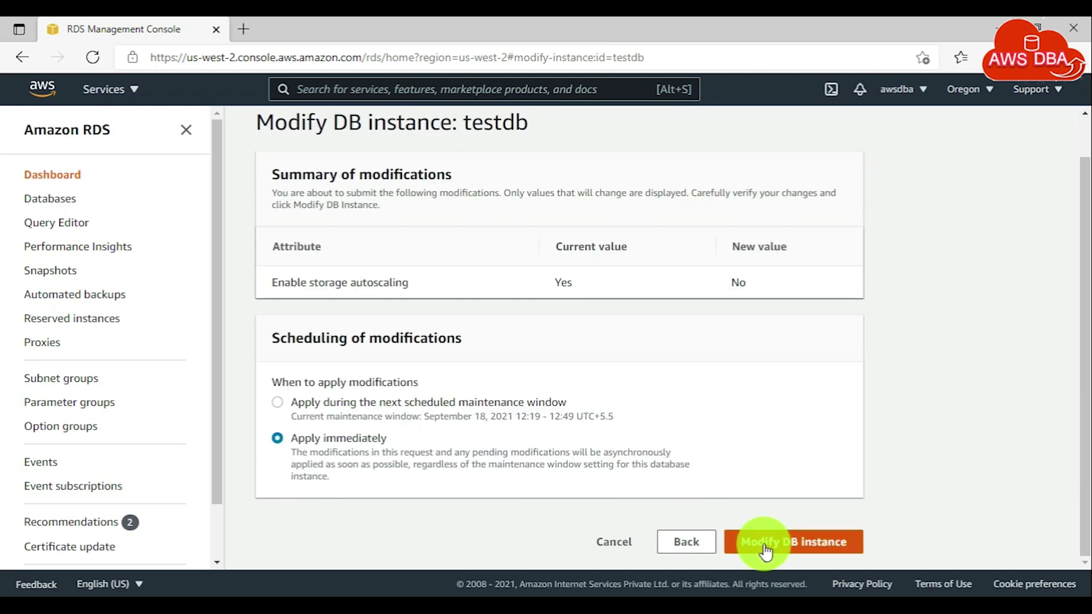
{"action": "left_click", "coordinate": [793, 542]}
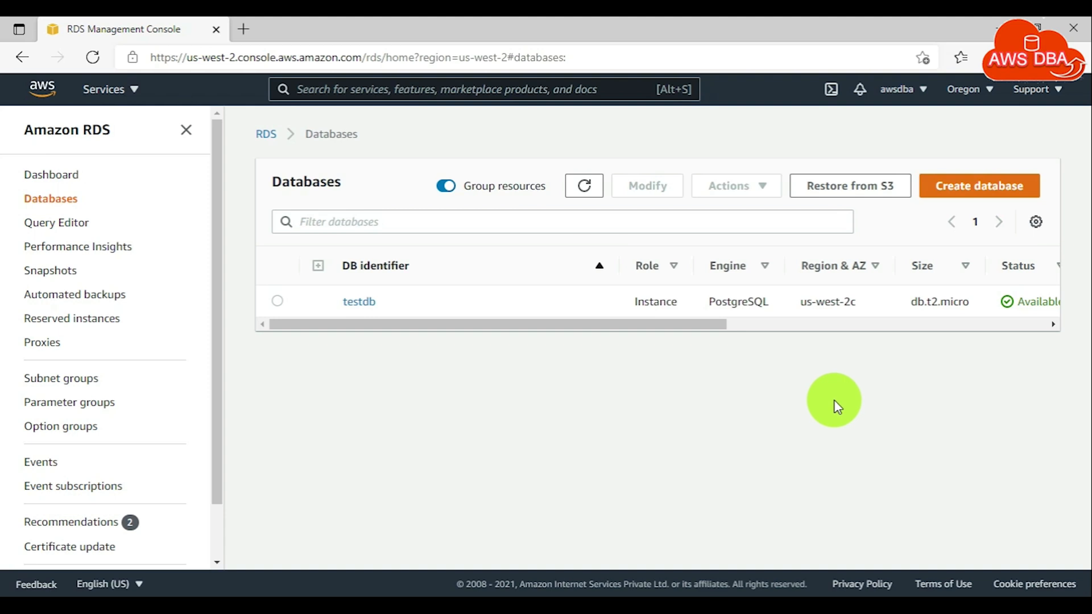
- Confirm testdb's Configuration shows storage autoscaling Disabled
{"action": "left_click", "coordinate": [359, 301]}
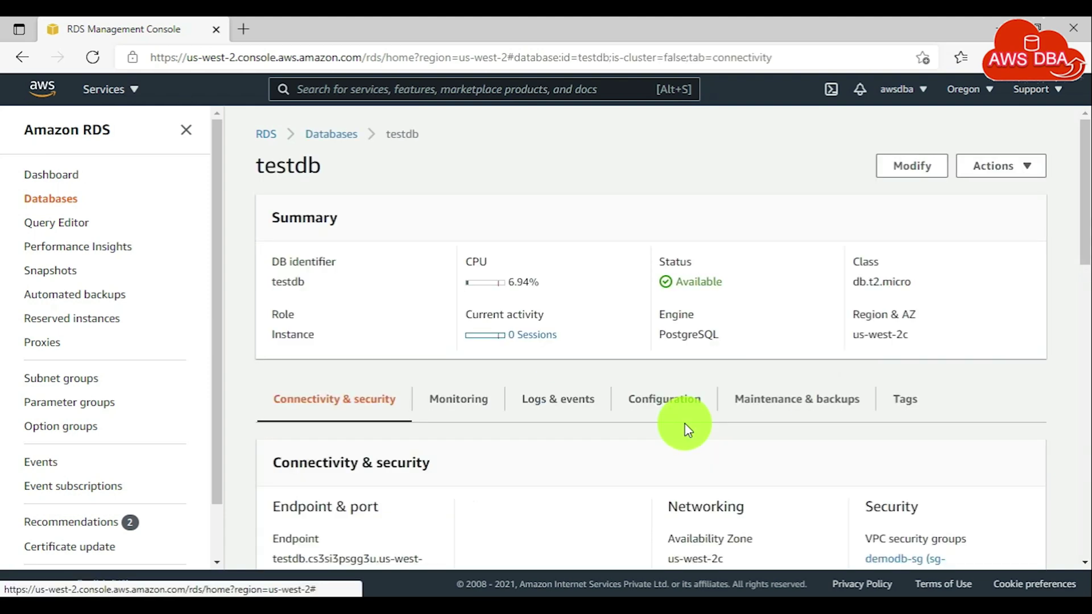
{"action": "left_click", "coordinate": [667, 402]}
{"action": "scroll", "coordinate": [776, 410], "scroll_direction": "down", "scroll_amount": 3}
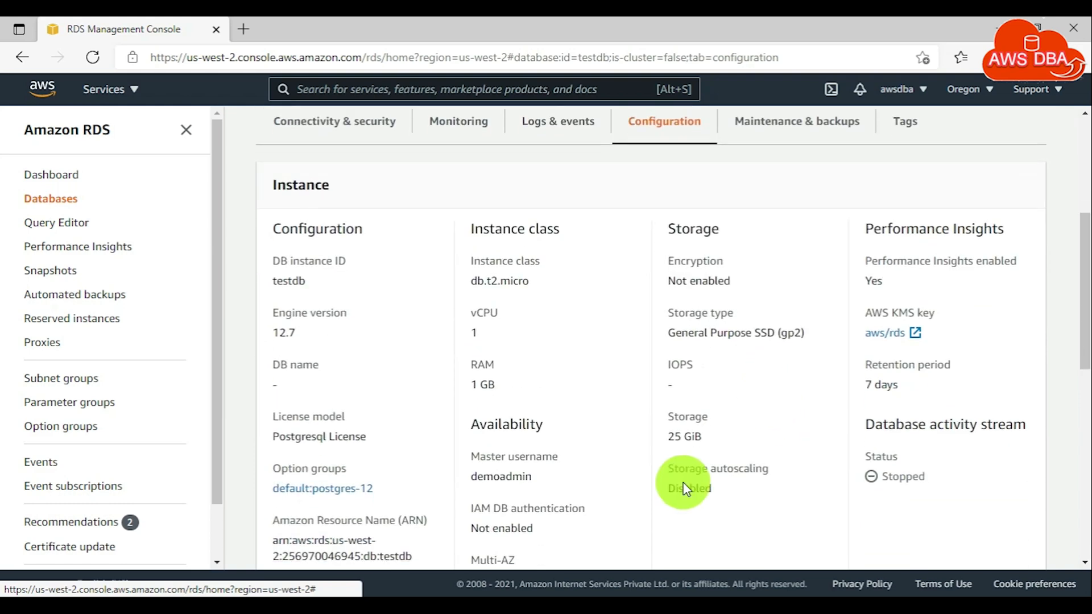